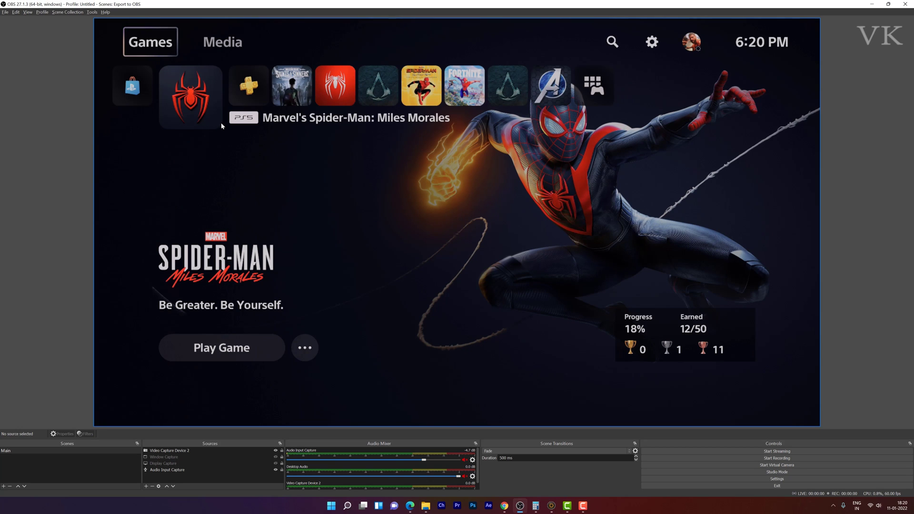
# - Select Video Capture Device 2, the PS5 feed, in the Sources dock
pyautogui.click(191, 91)
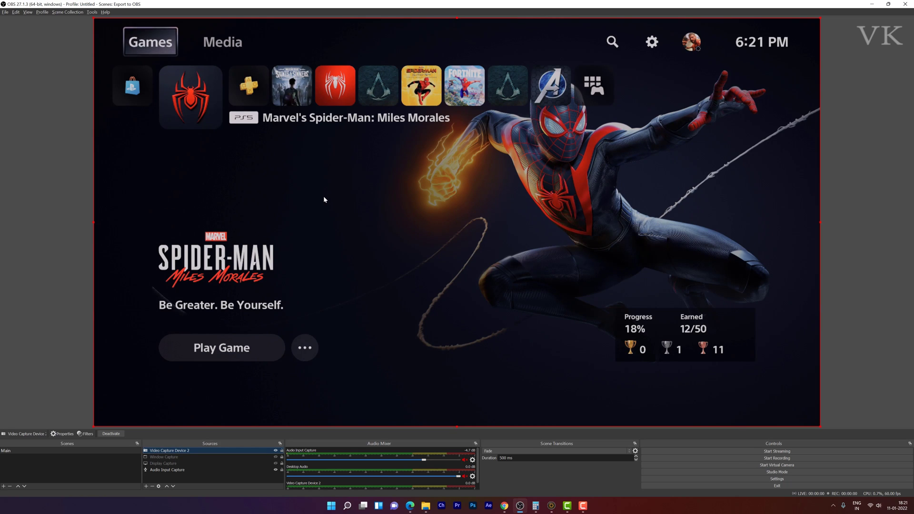
# - In Video Capture Device 2 properties, set Resolution/FPS Type to Custom and resolution to 3840x2160
pyautogui.doubleClick(166, 450)
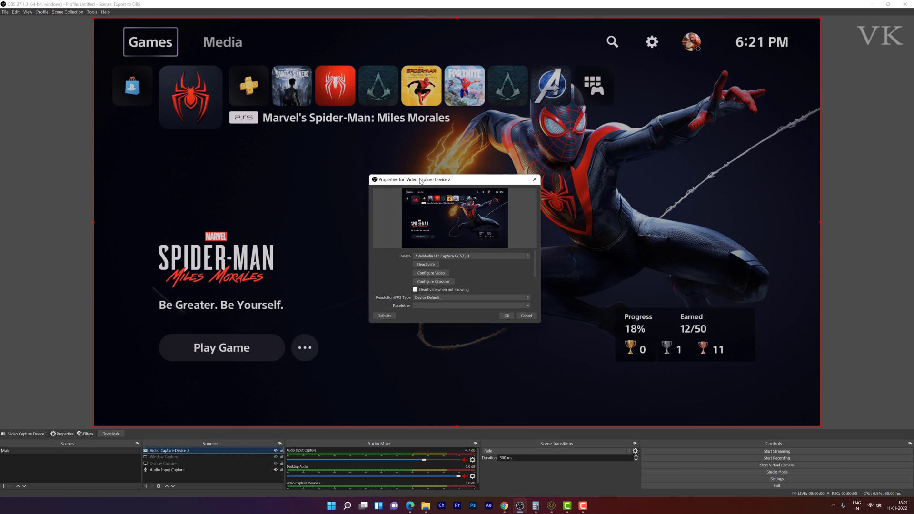
pyautogui.moveTo(420, 181); pyautogui.dragTo(345, 142)
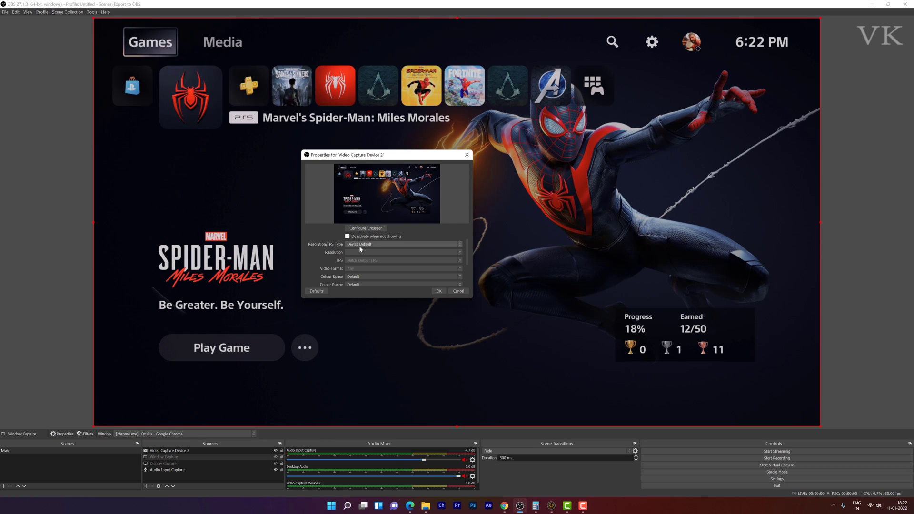
pyautogui.click(358, 245)
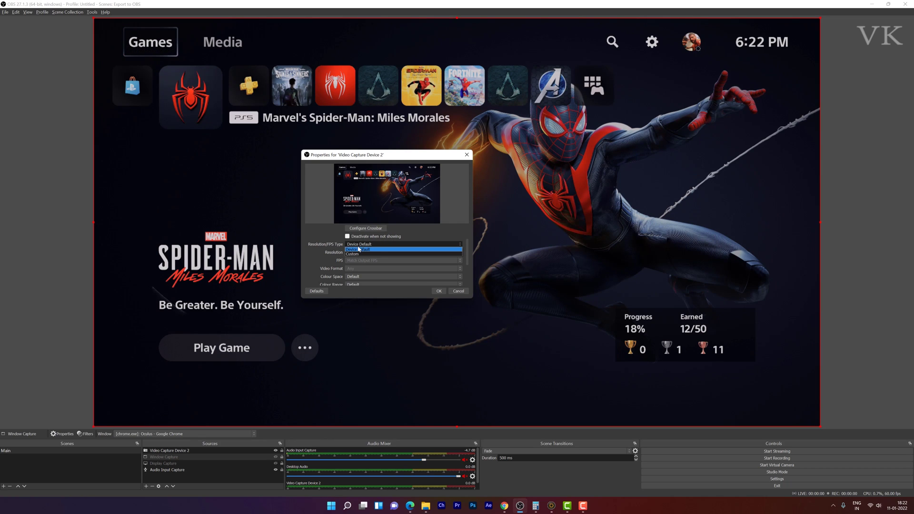
pyautogui.click(358, 253)
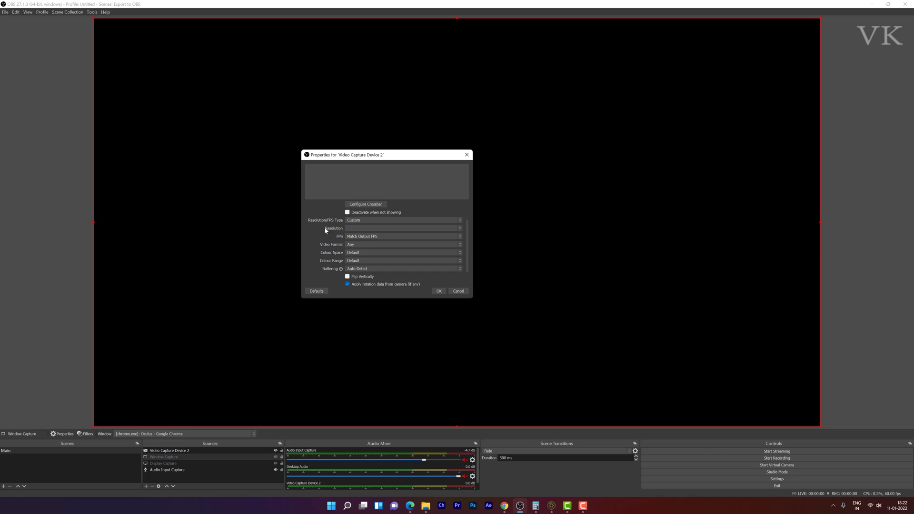
pyautogui.click(459, 228)
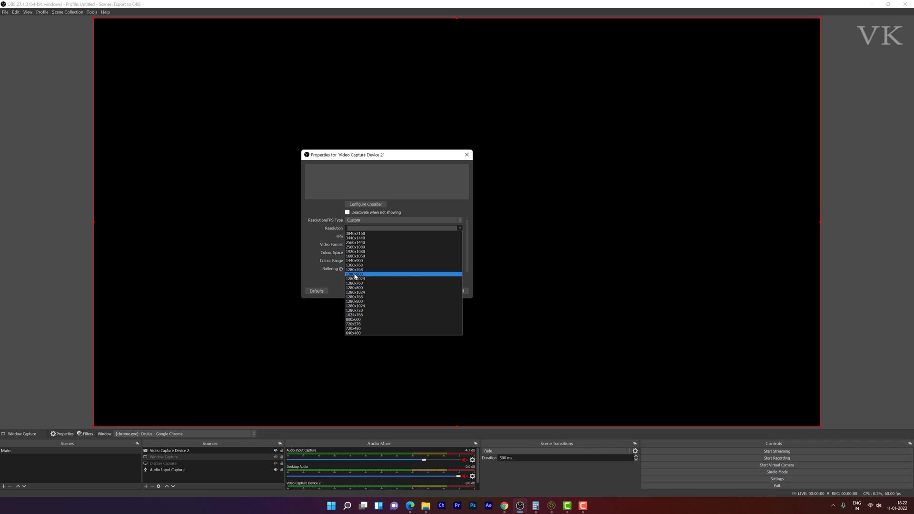
pyautogui.click(363, 234)
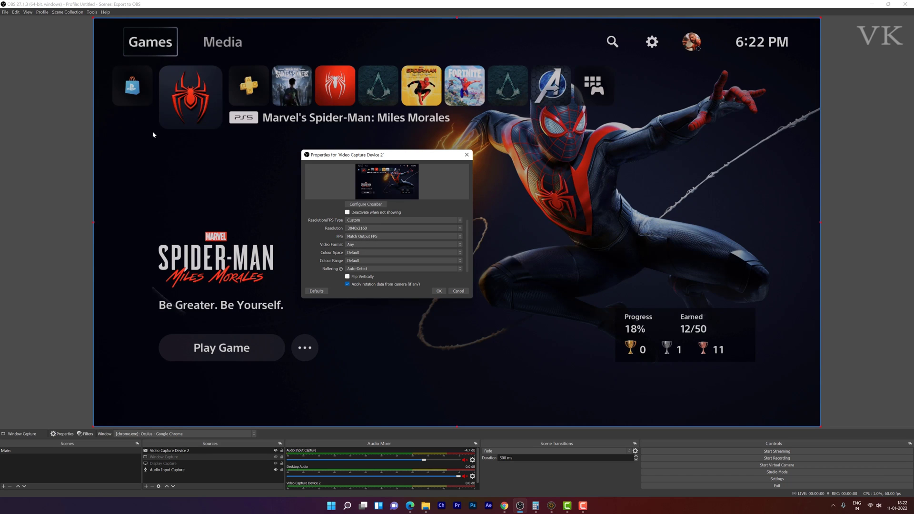
# - Set the capture frame rate to 60 FPS and try XRGB, NV12 and YUY2 video formats
pyautogui.click(365, 237)
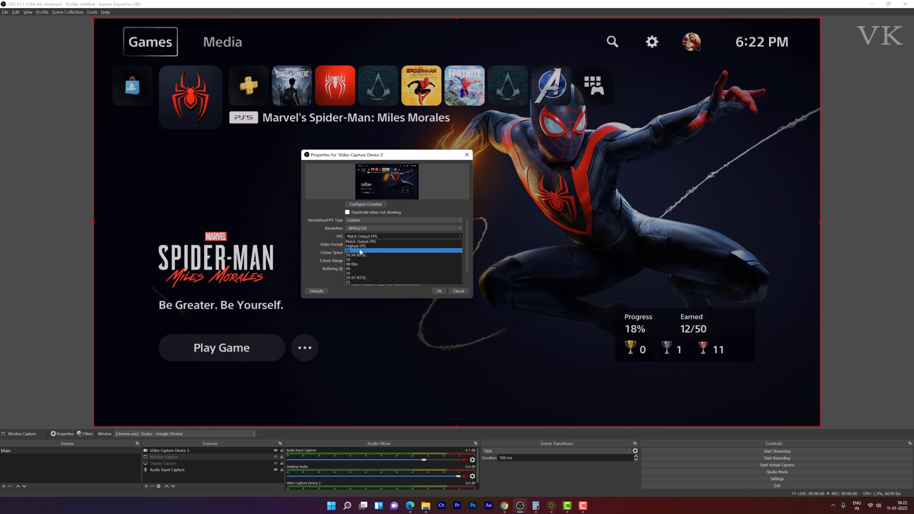
pyautogui.click(360, 250)
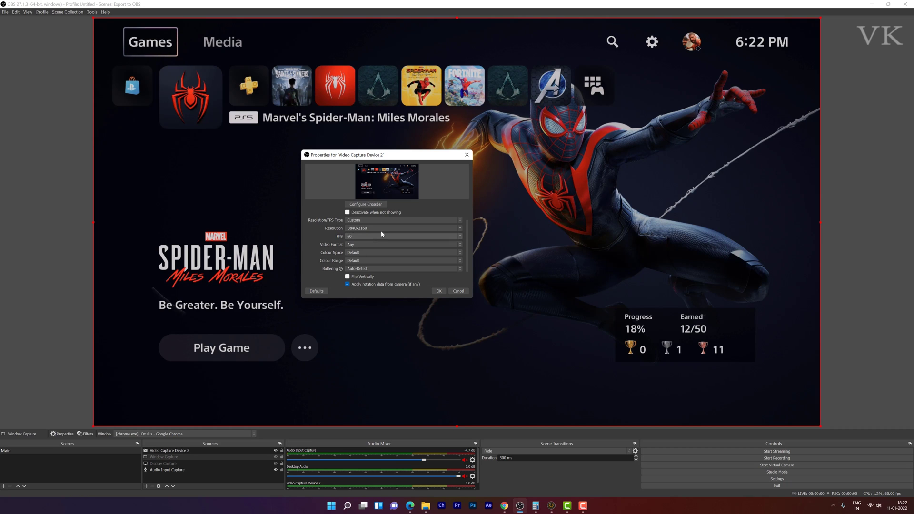
pyautogui.click(356, 245)
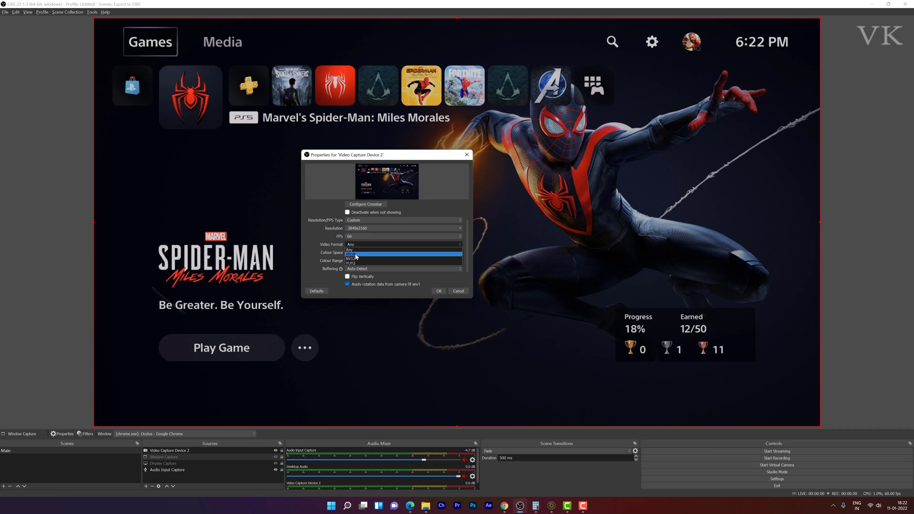
pyautogui.click(355, 255)
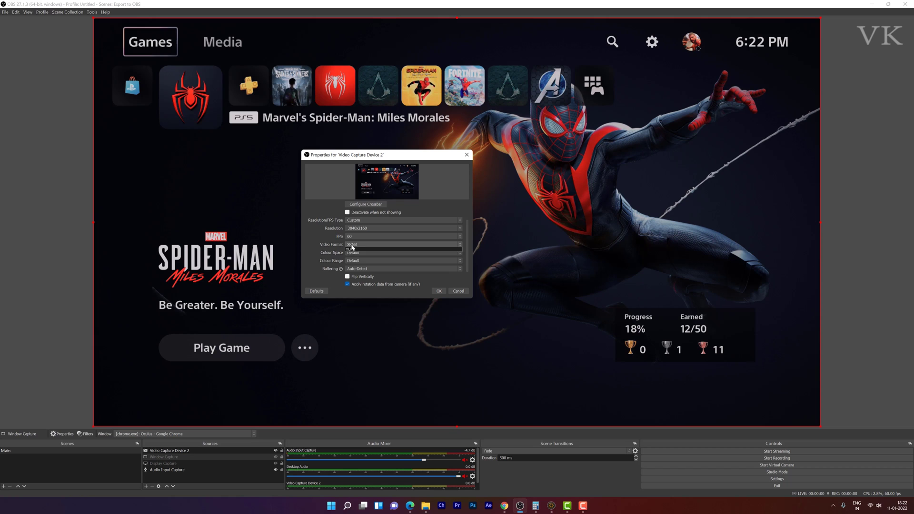
pyautogui.click(354, 244)
pyautogui.click(357, 261)
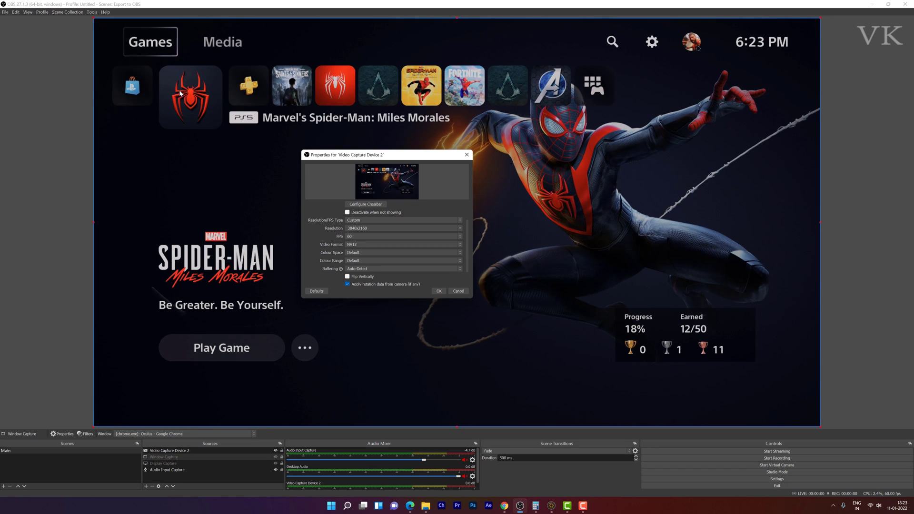
pyautogui.click(356, 244)
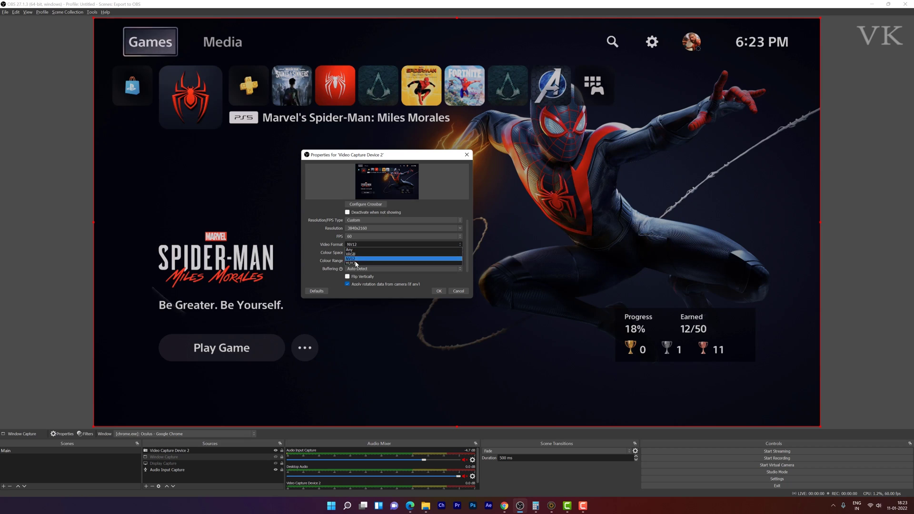
pyautogui.click(356, 263)
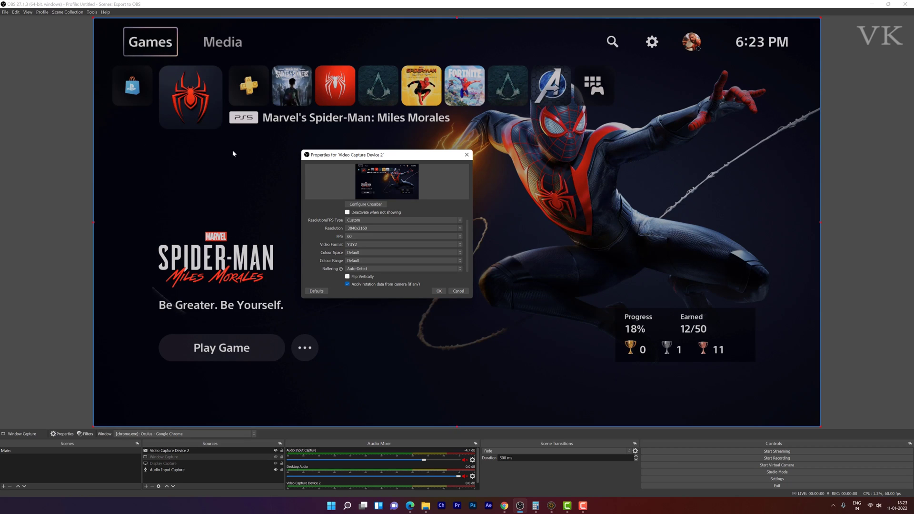
# - Settle the video format on NV12, then set Colour Space 709 and Colour Range Full
pyautogui.click(357, 244)
pyautogui.click(358, 259)
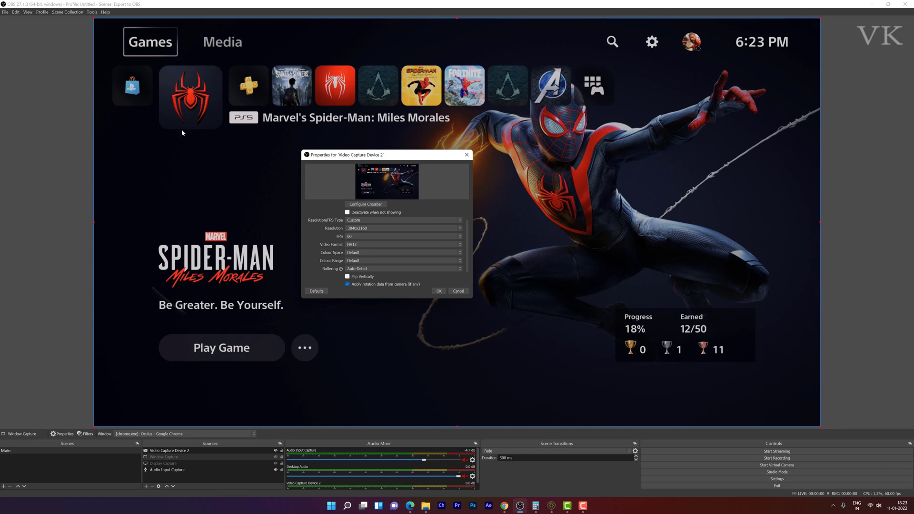
pyautogui.click(354, 246)
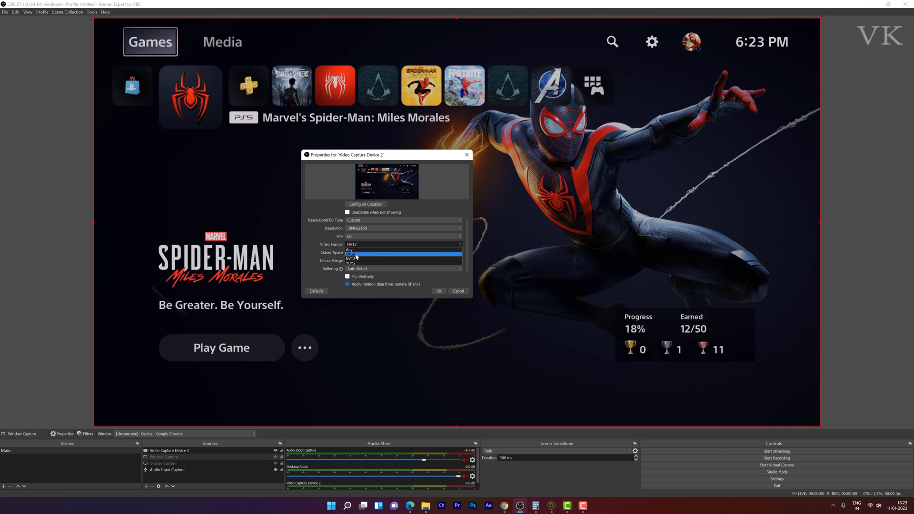
pyautogui.click(356, 255)
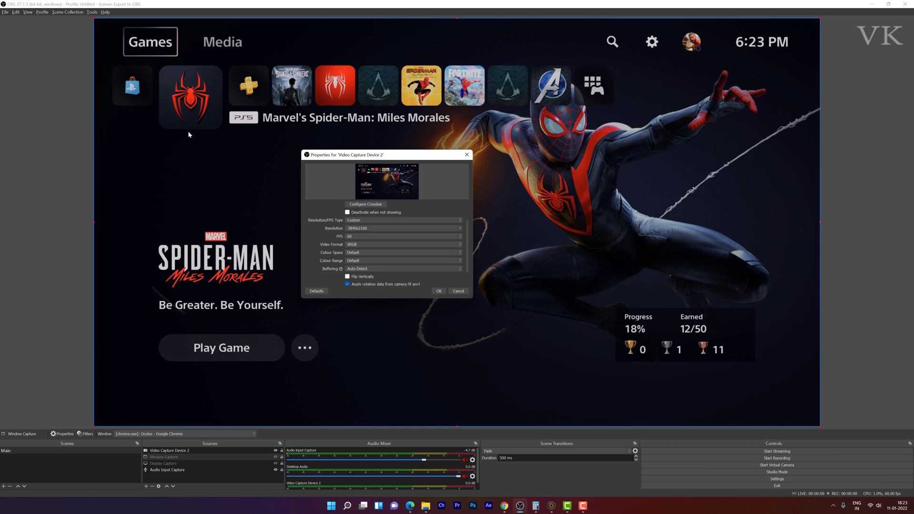
pyautogui.click(364, 244)
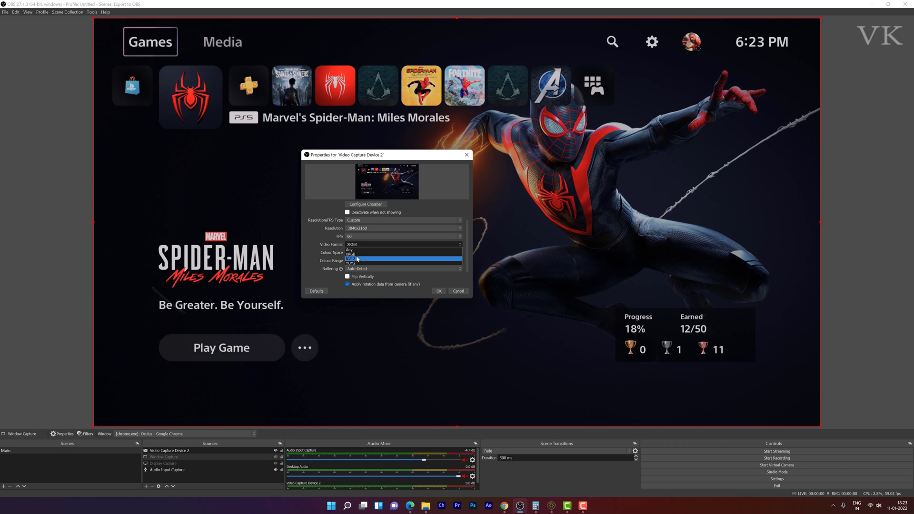
pyautogui.click(358, 258)
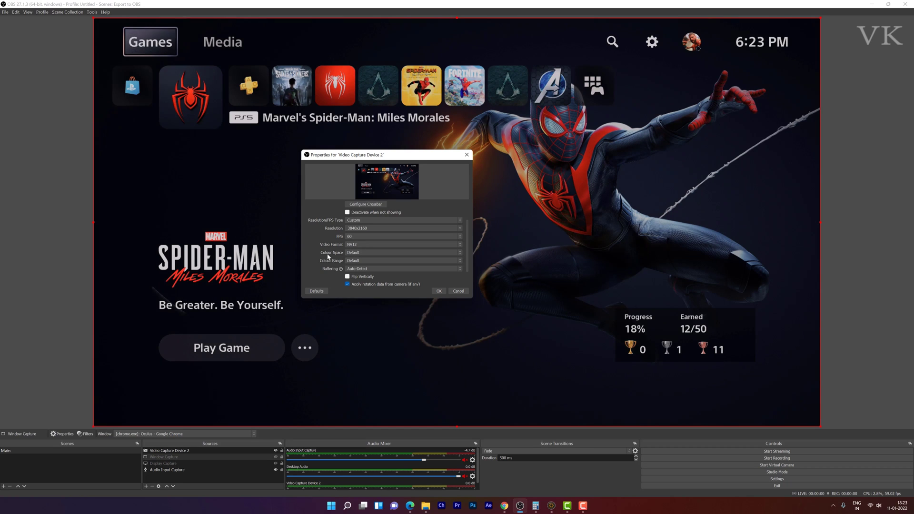
pyautogui.click(374, 254)
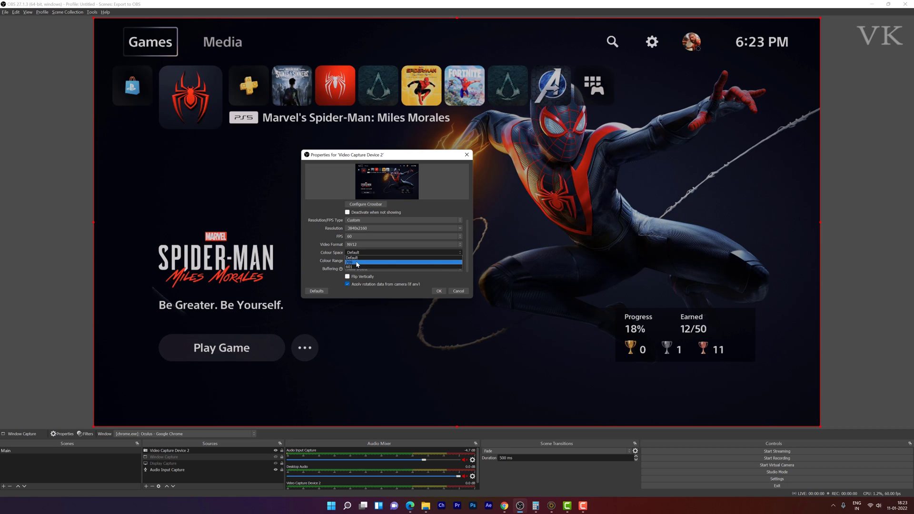
pyautogui.click(357, 262)
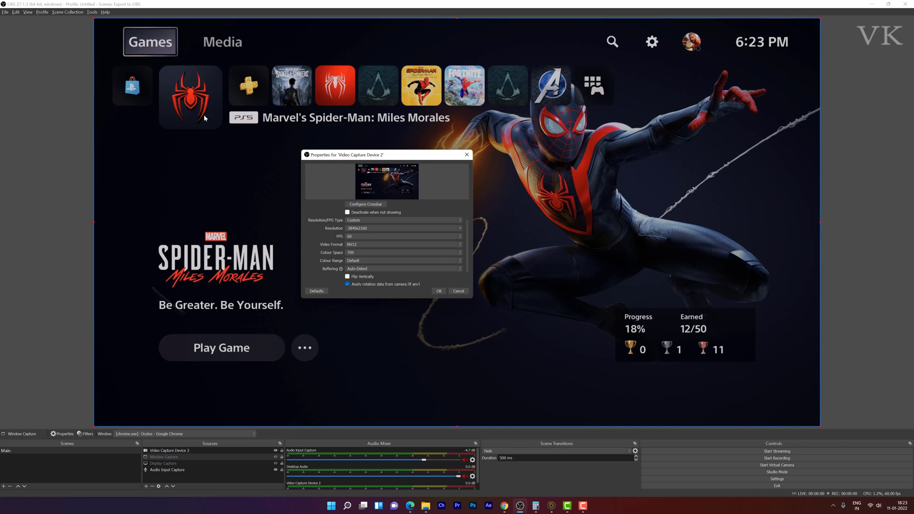
pyautogui.click(359, 260)
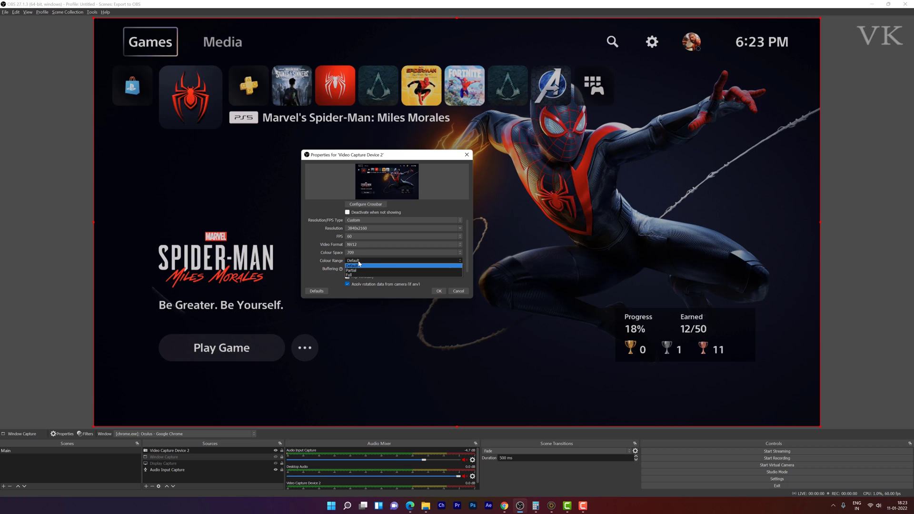
pyautogui.click(357, 275)
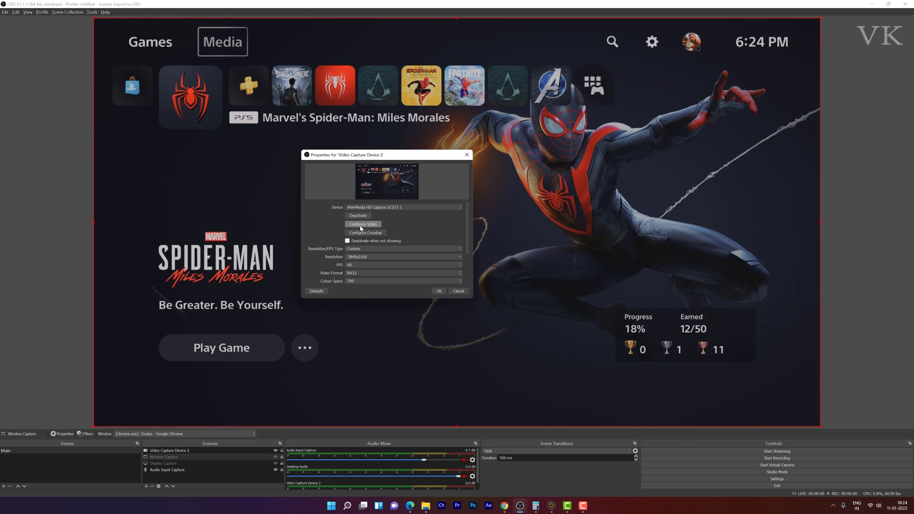
# - Raise the capture card's Video Proc Amp brightness to 135
pyautogui.click(367, 226)
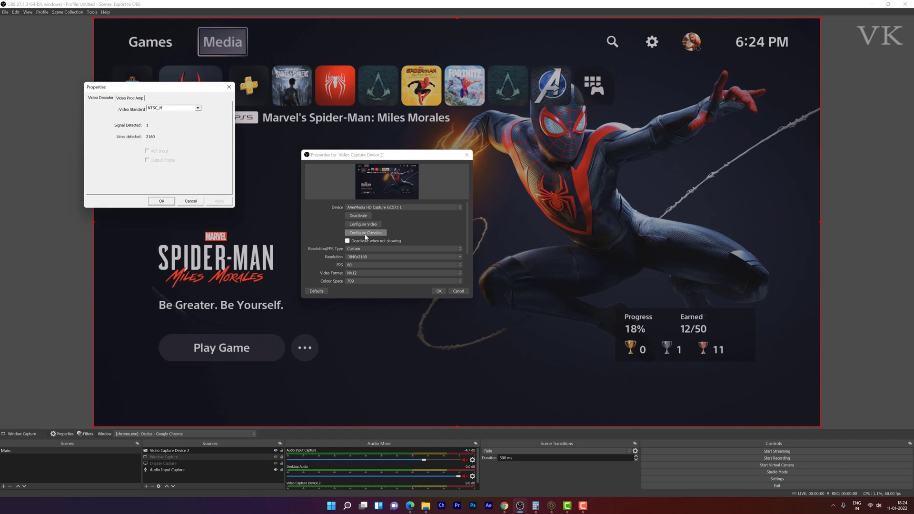
pyautogui.moveTo(168, 85); pyautogui.dragTo(225, 180)
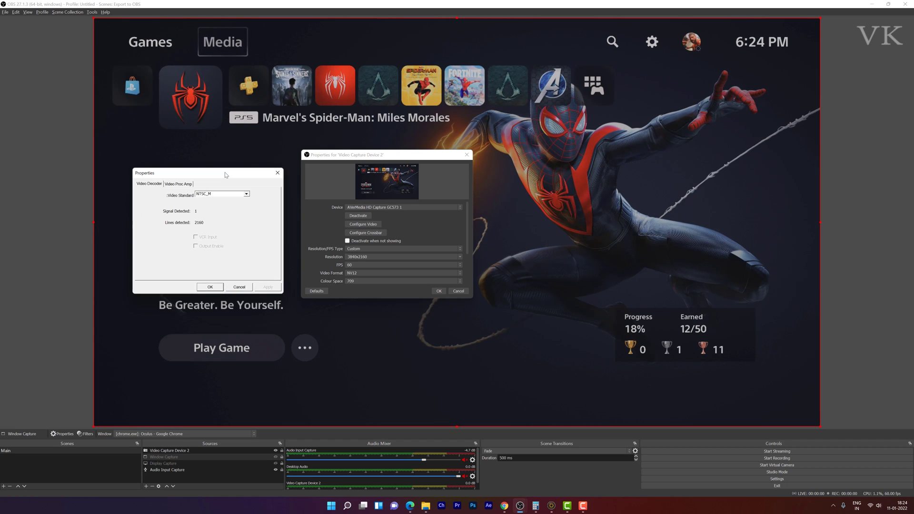
pyautogui.click(180, 184)
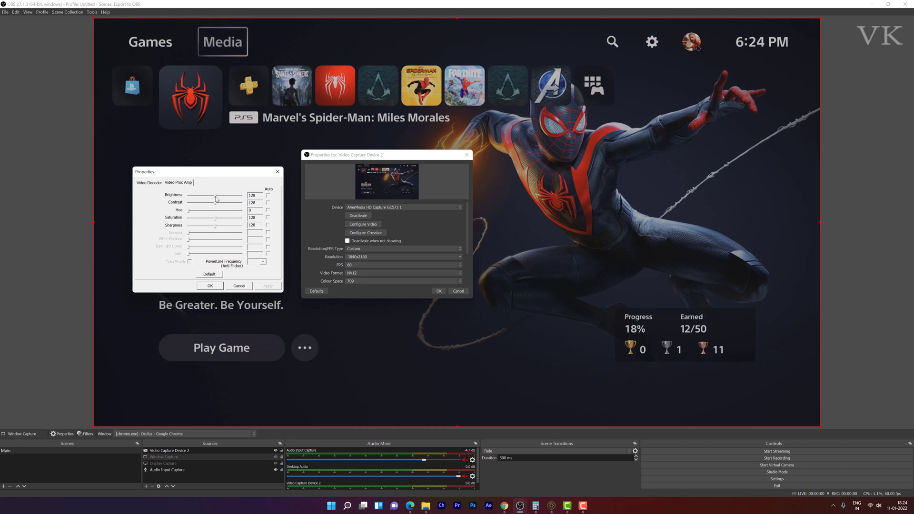
pyautogui.moveTo(216, 199); pyautogui.dragTo(215, 206)
pyautogui.hotkey('shift', 'Tab')
pyautogui.press('Left')
pyautogui.press('Left')
pyautogui.press('Left')
pyautogui.press('Left')
pyautogui.press('Left')
pyautogui.press('Left')
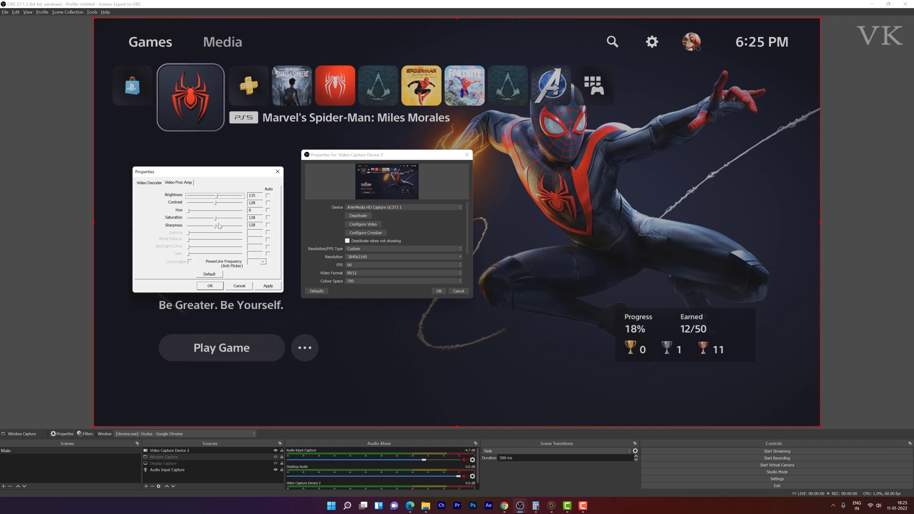
# - Set sharpness to 186, apply the adjustments and close the capture device properties
pyautogui.moveTo(217, 228); pyautogui.dragTo(228, 227)
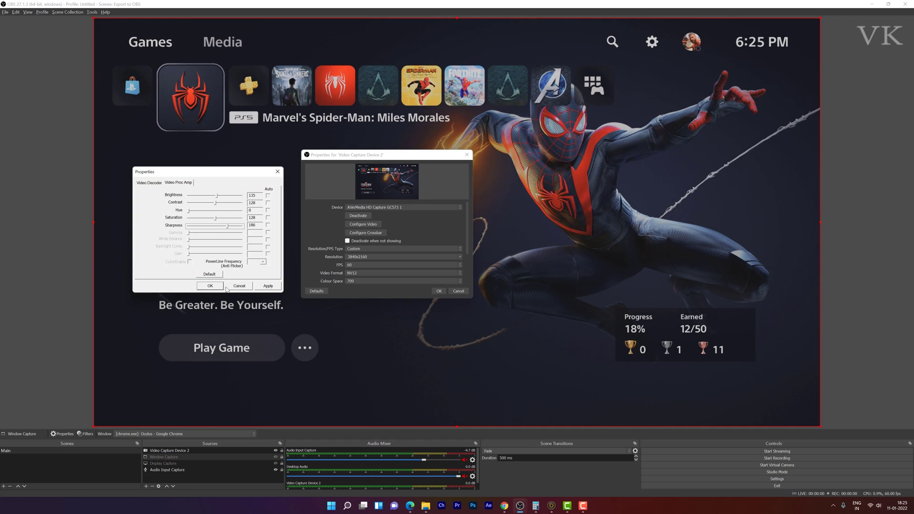
pyautogui.click(267, 285)
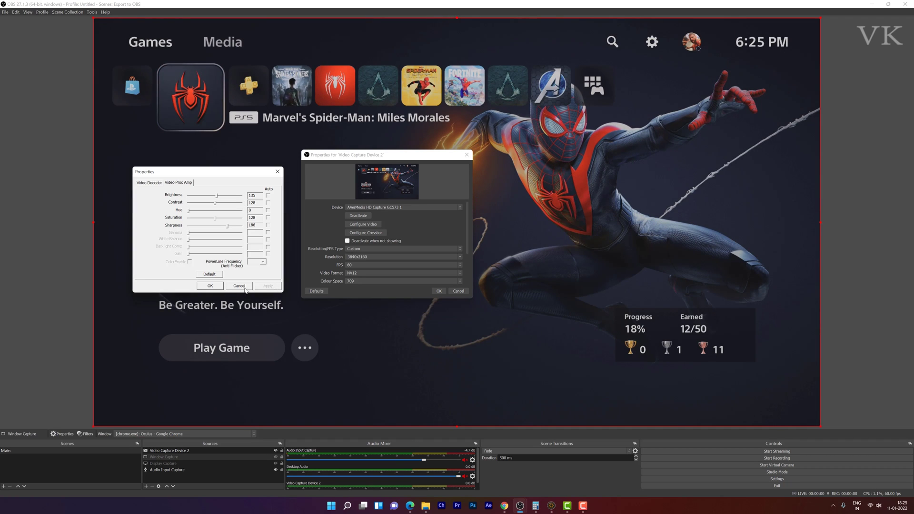
pyautogui.click(209, 286)
pyautogui.click(438, 291)
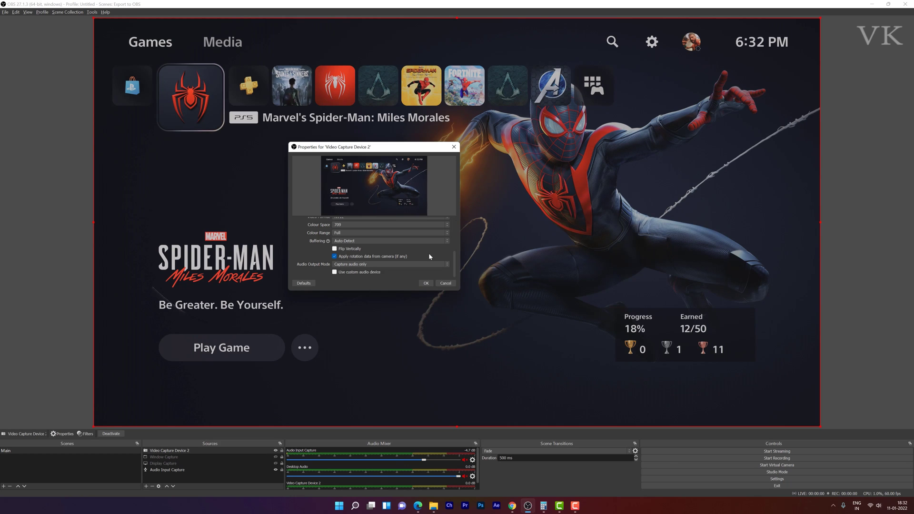
# - Scroll the reopened properties to confirm 3840x2160, 60 FPS, NV12, 709 and Full range
pyautogui.scroll(6, 428, 253)
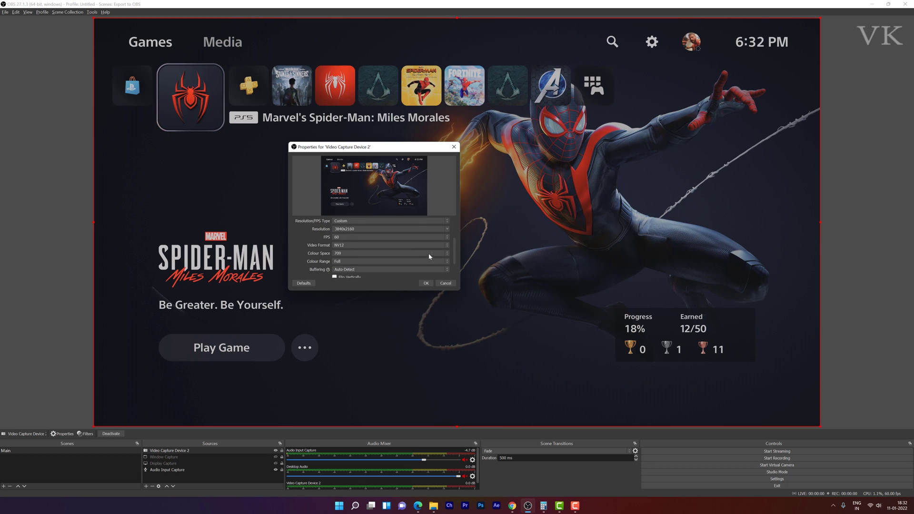
pyautogui.scroll(-6, 372, 252)
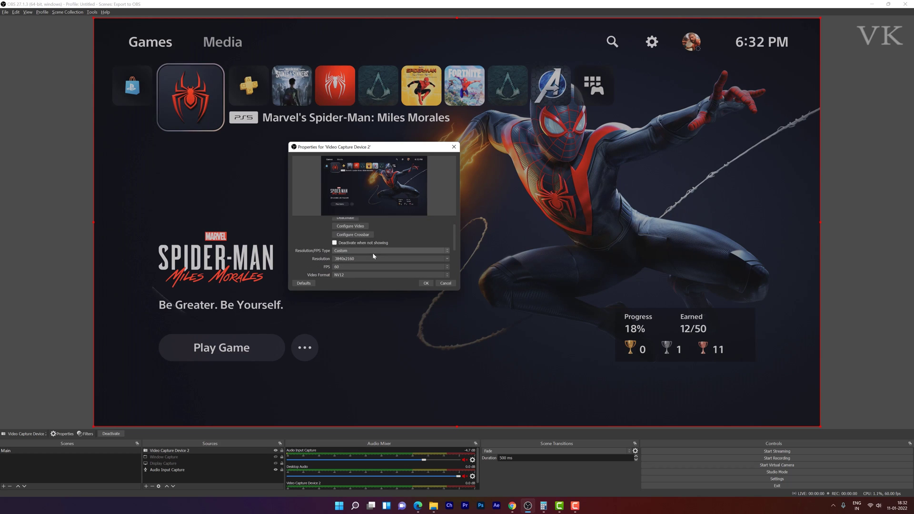
pyautogui.scroll(2, 391, 240)
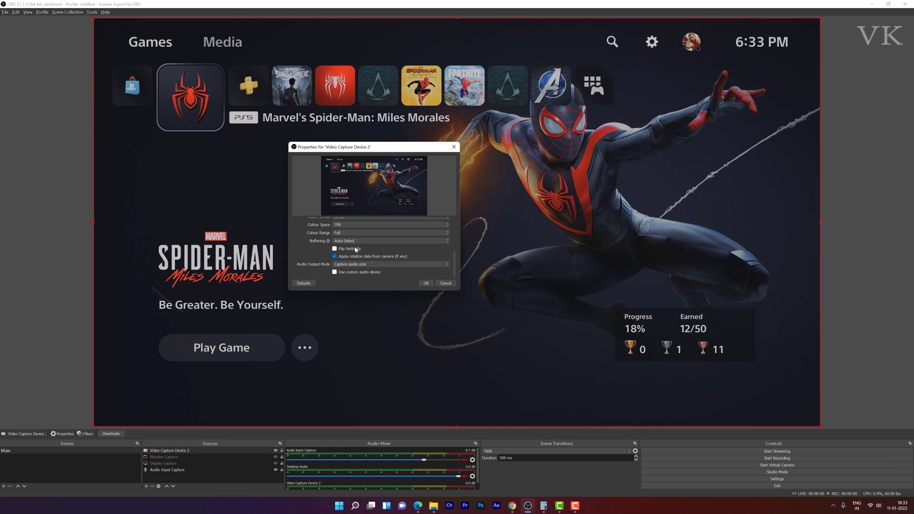
pyautogui.scroll(2, 440, 264)
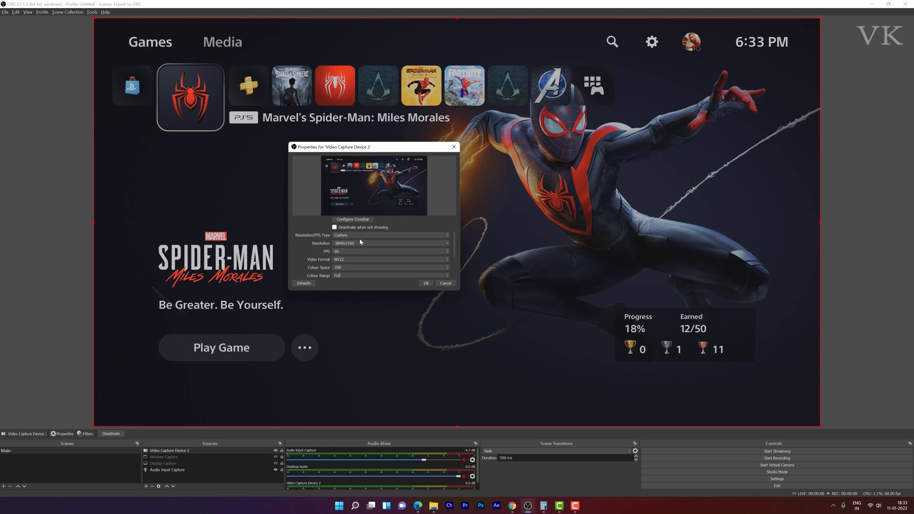
# - Close the properties and review Output > Recording: mp4, NVIDIA NVENC H.264, CBR 45000 Kbps
pyautogui.click(425, 283)
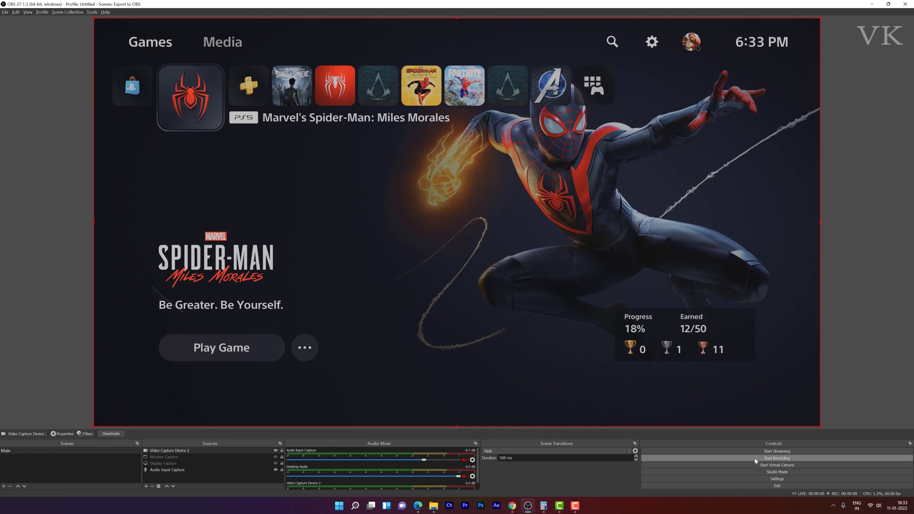
pyautogui.click(783, 480)
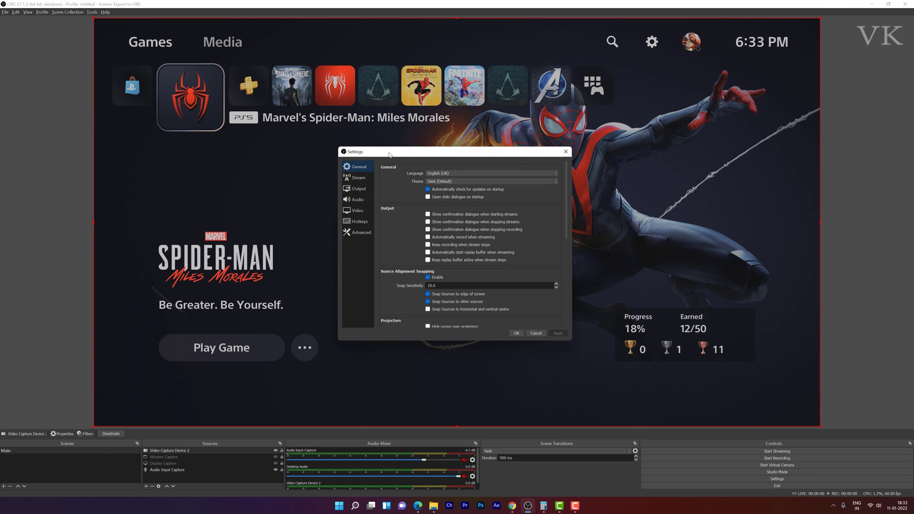
pyautogui.moveTo(389, 154); pyautogui.dragTo(330, 127)
pyautogui.click(301, 162)
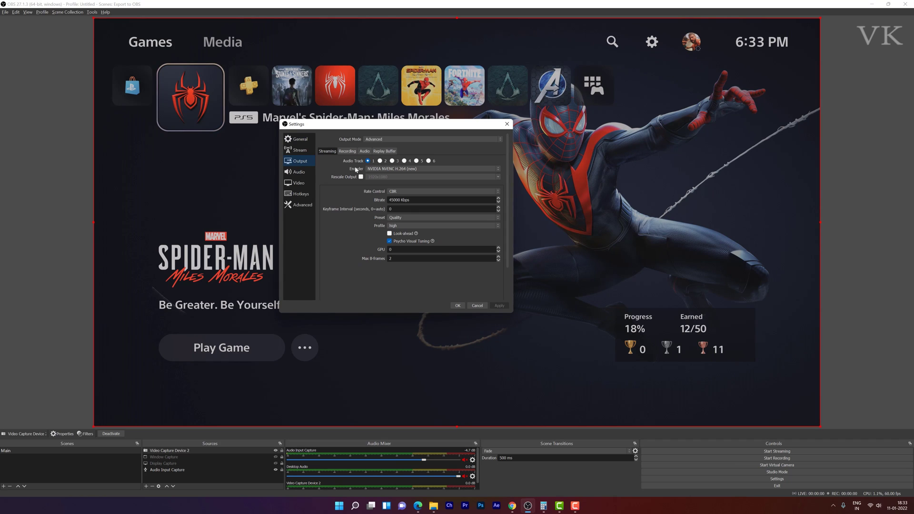
pyautogui.click(347, 151)
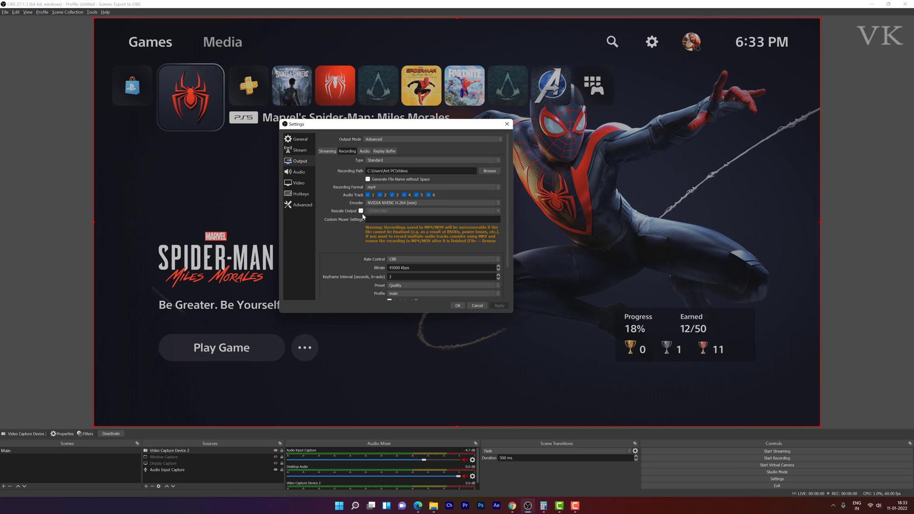
pyautogui.scroll(-1, 377, 218)
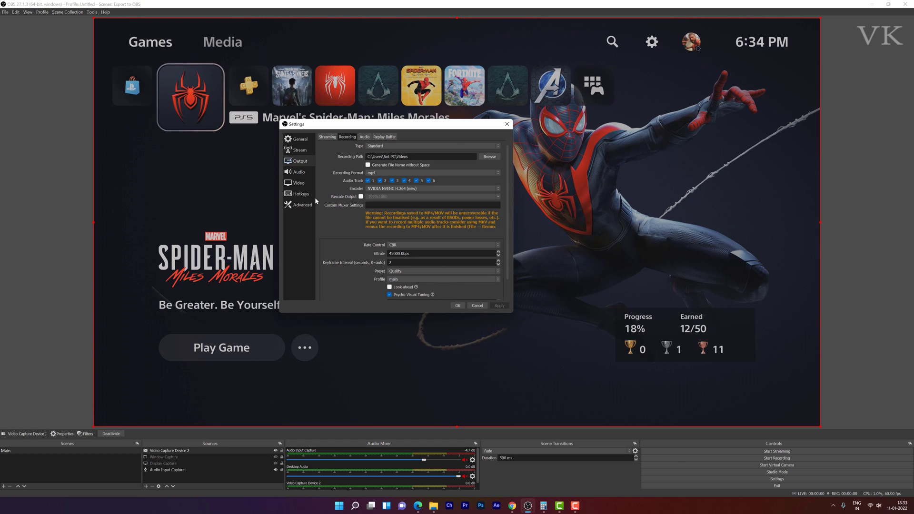
# - Check Video for 3840x2160 at 60 FPS and Advanced for NV12, 709, Full range
pyautogui.click(299, 184)
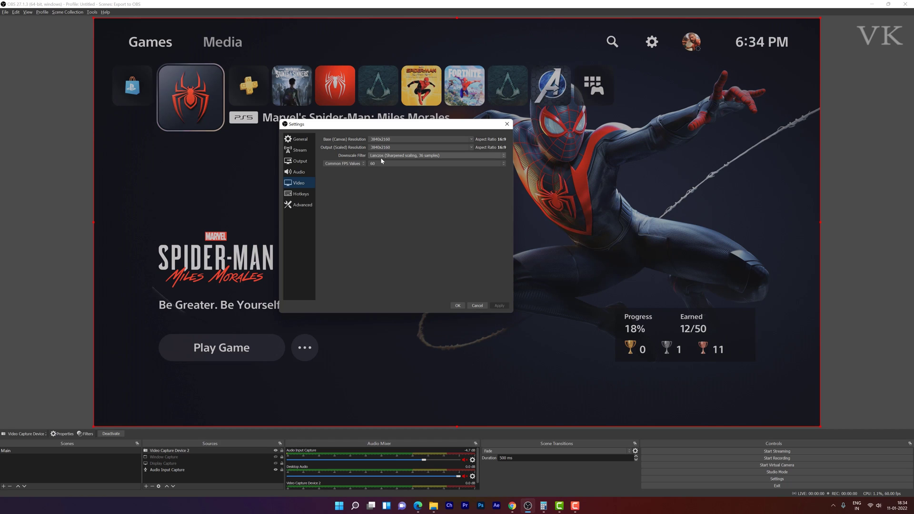
pyautogui.click(302, 205)
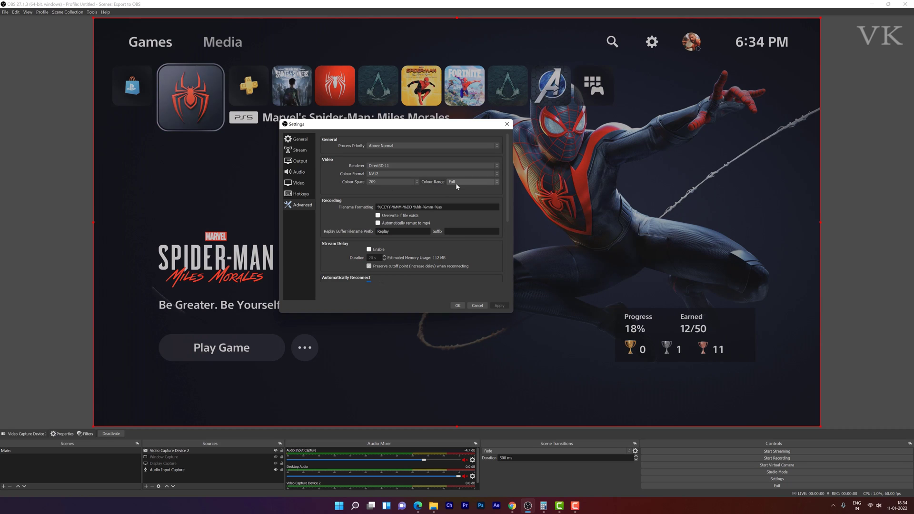
# - Close the verified Settings window to return to the PS5 preview
pyautogui.click(457, 305)
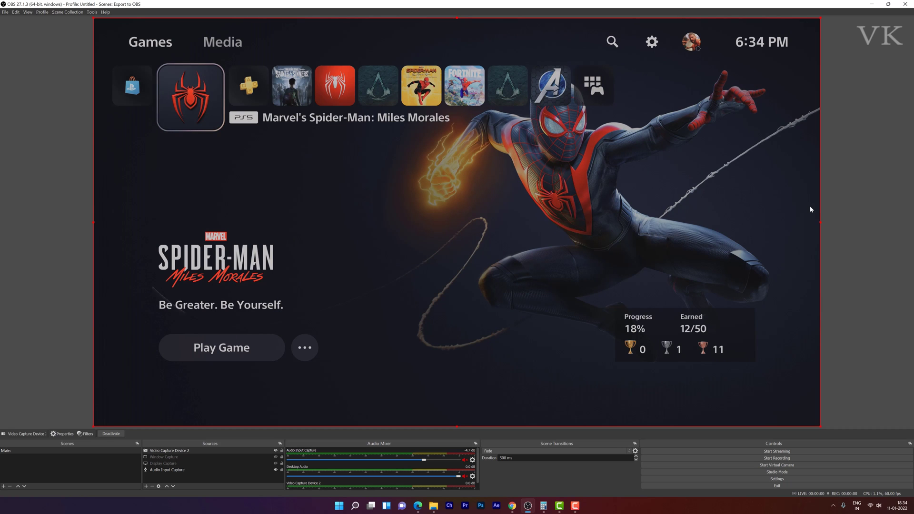